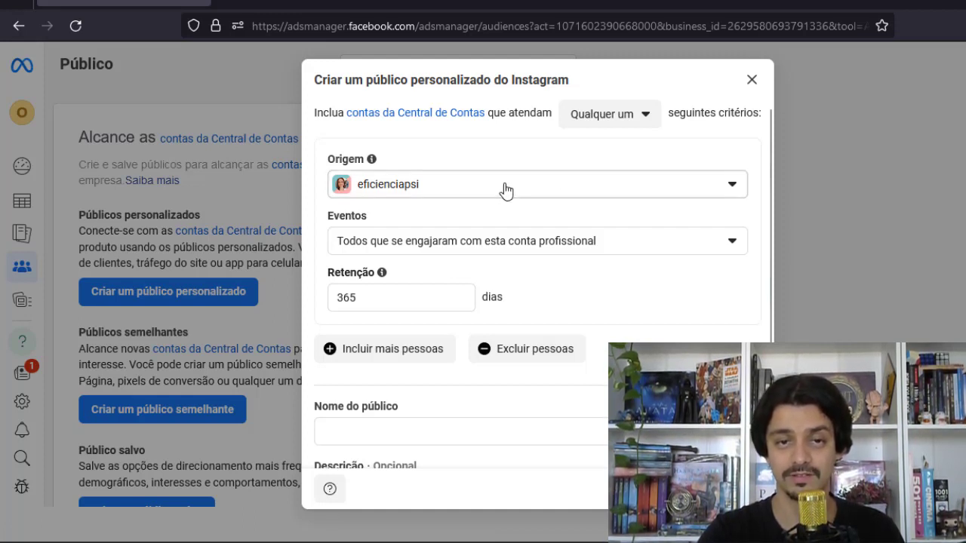
Try the profile-visitors event and the message-senders event as criteria for the Instagram custom audience
click(474, 243)
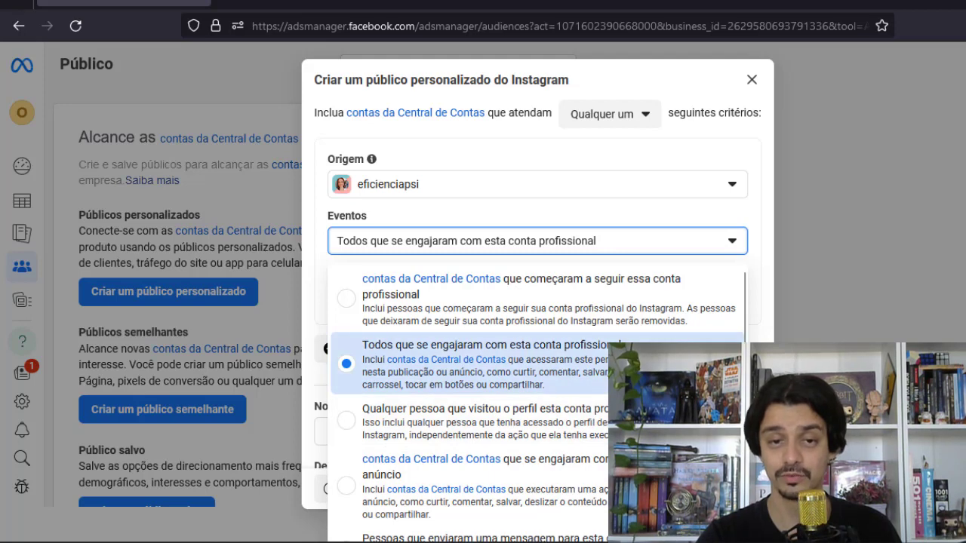
click(394, 424)
click(483, 243)
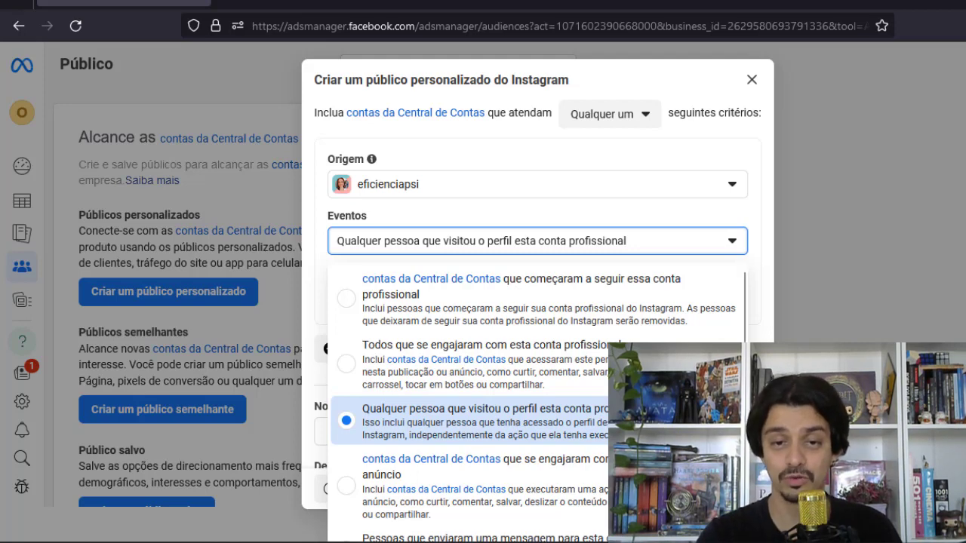
scroll(456, 510, down, 1)
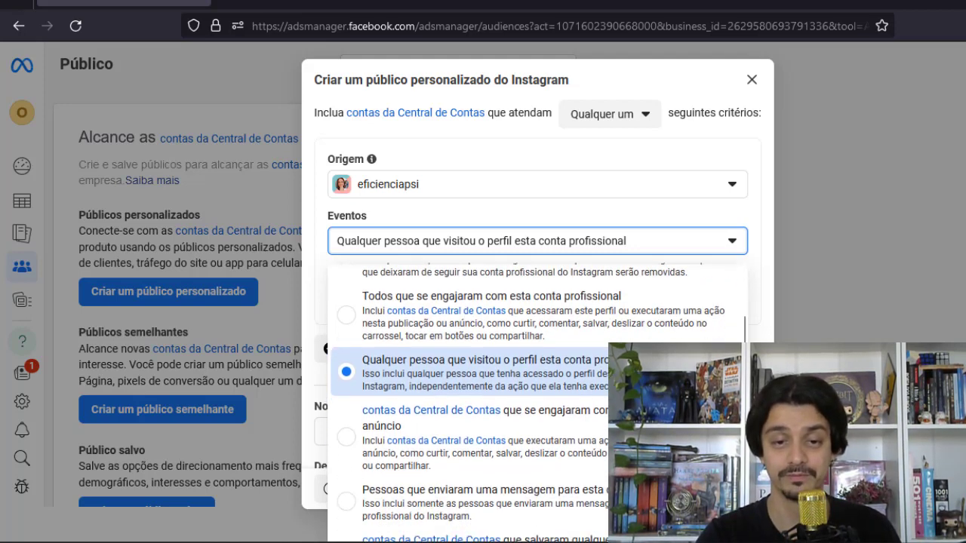
click(456, 510)
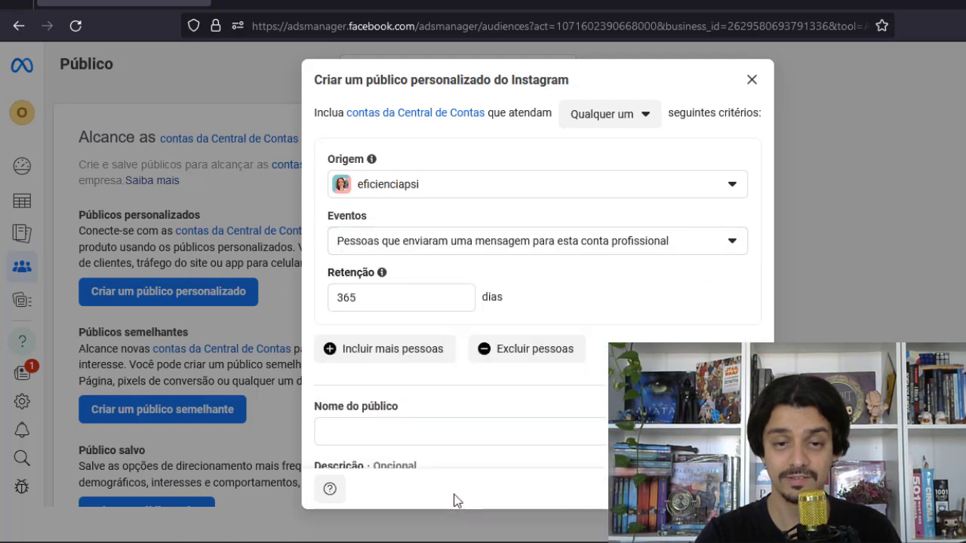
click(475, 249)
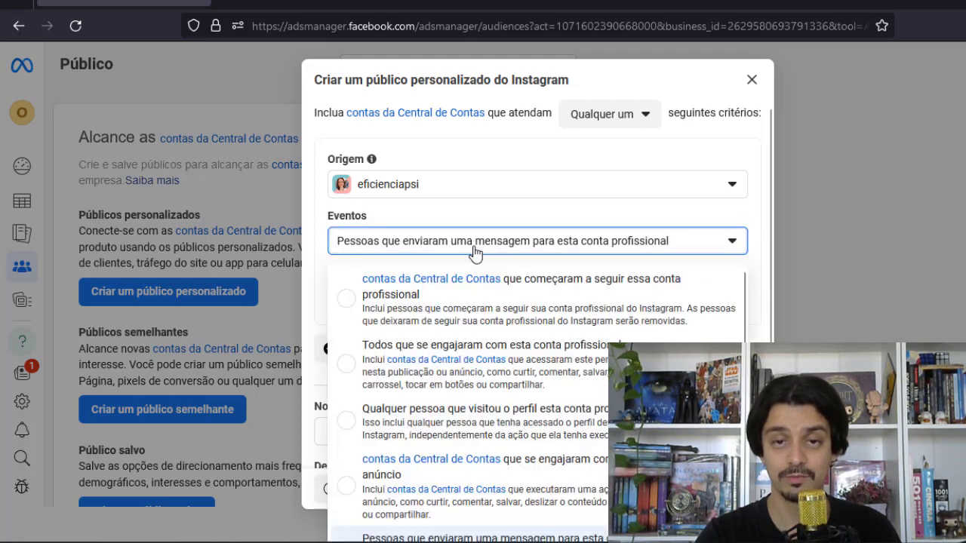
scroll(498, 474, down, 1)
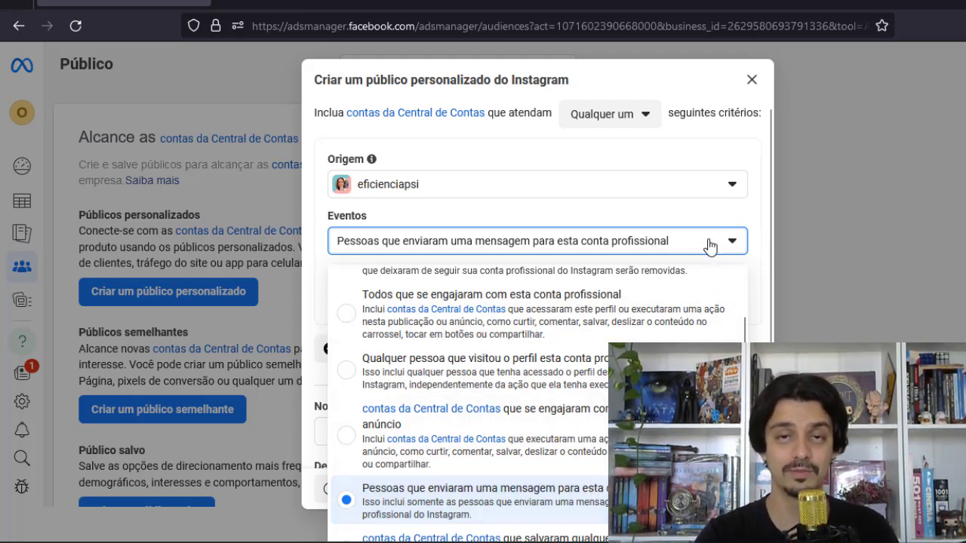
click(627, 214)
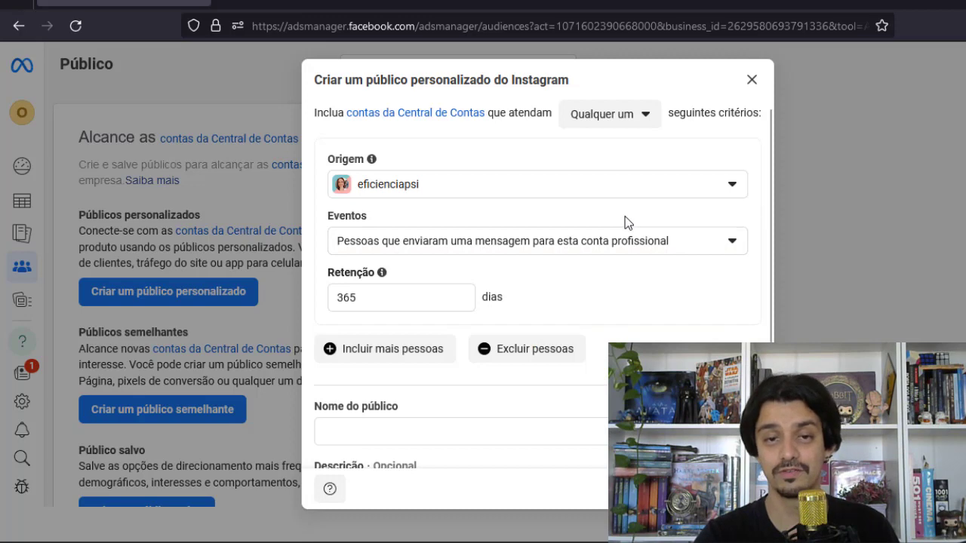
Set the audience's event to "Todos que se engajaram com esta conta profissional"
click(610, 240)
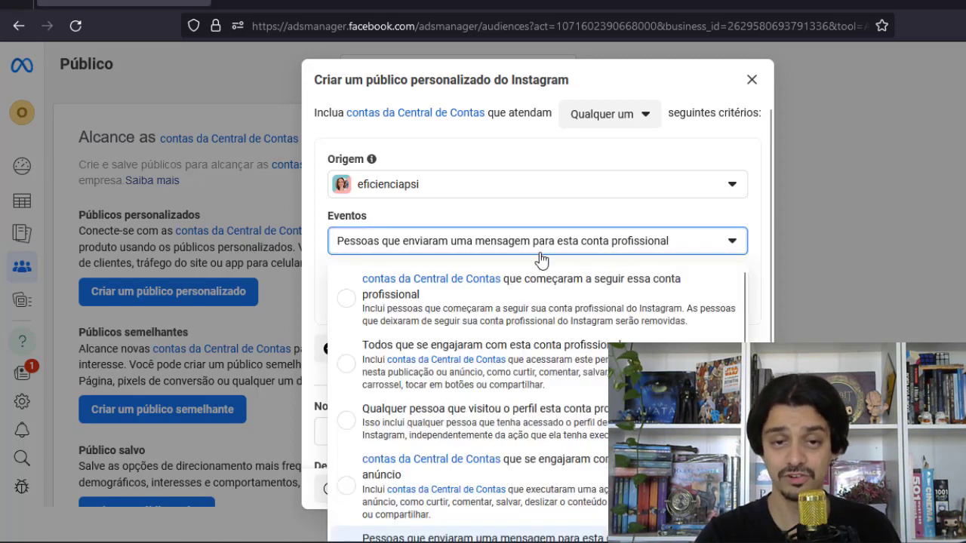
scroll(596, 445, down, 2)
scroll(589, 467, up, 2)
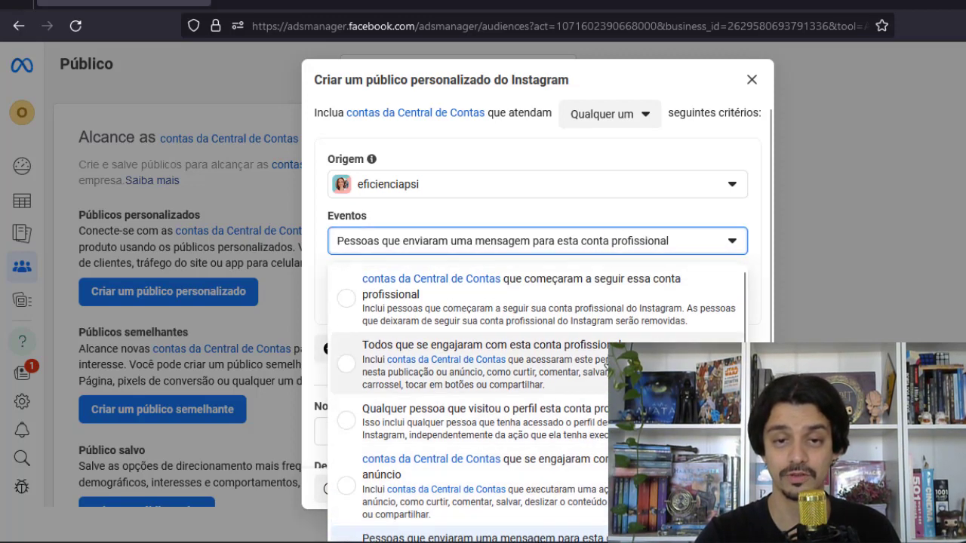
click(556, 361)
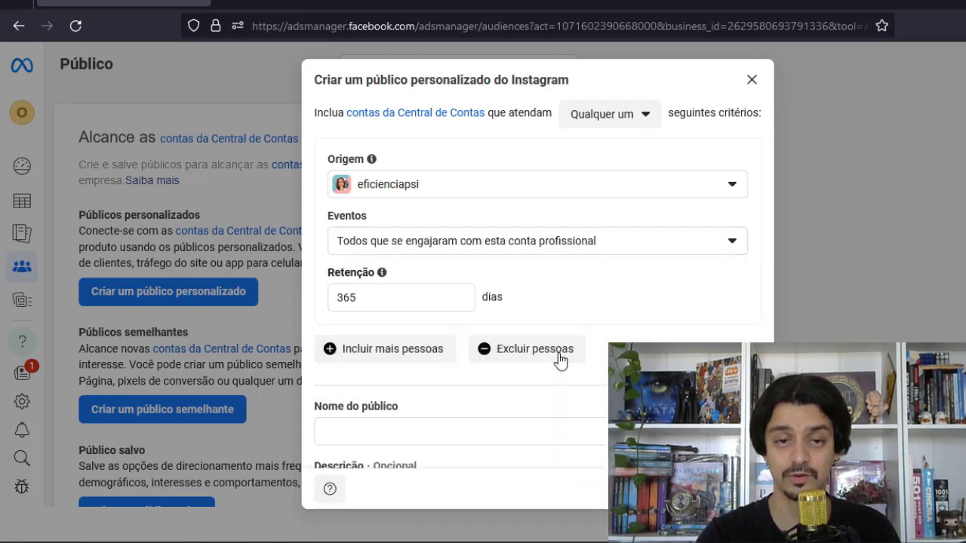
Set the retention of the engagement audience to 90 days
click(380, 299)
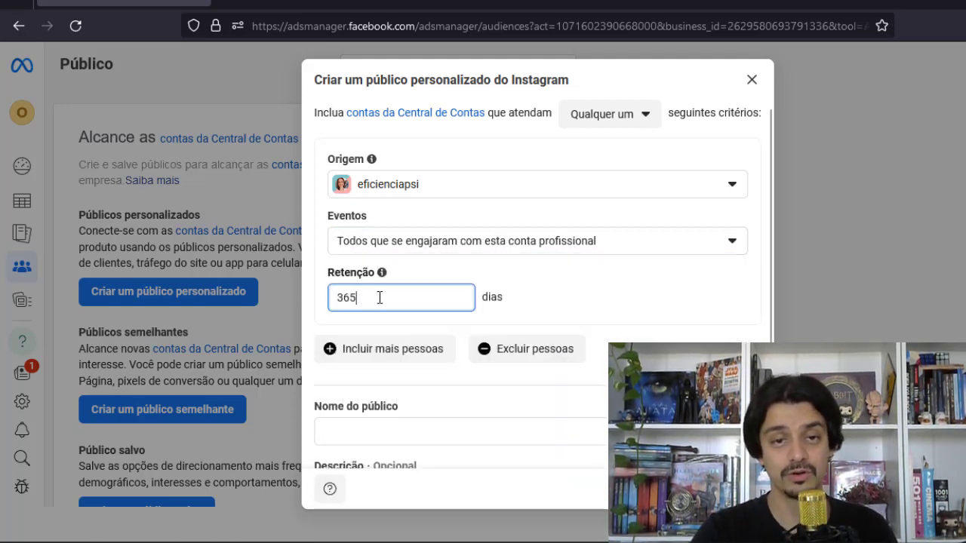
double_click(379, 297)
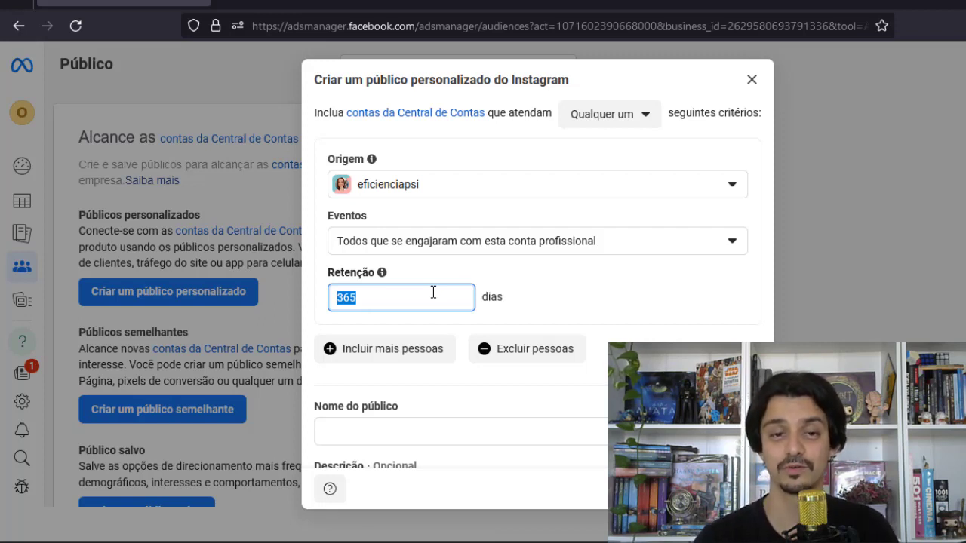
click(353, 295)
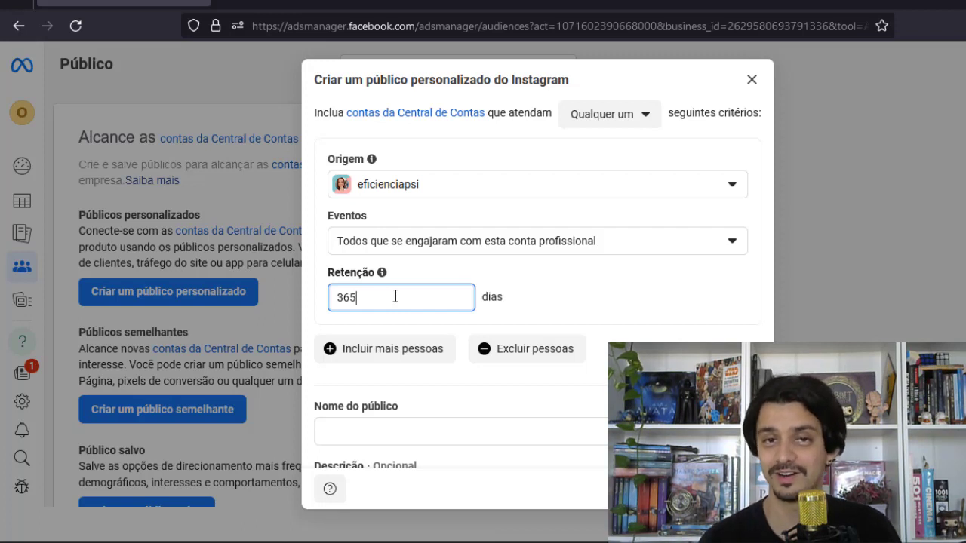
double_click(402, 298)
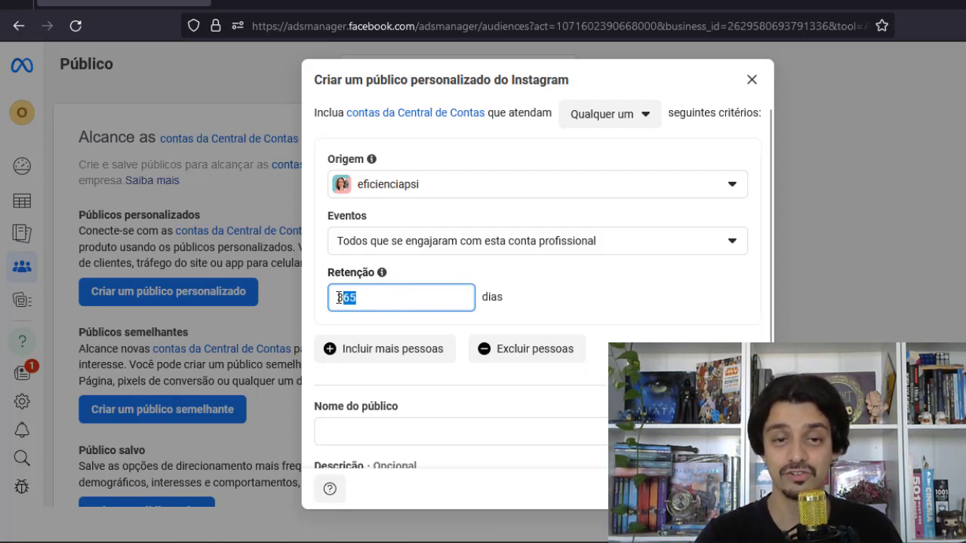
text(90)
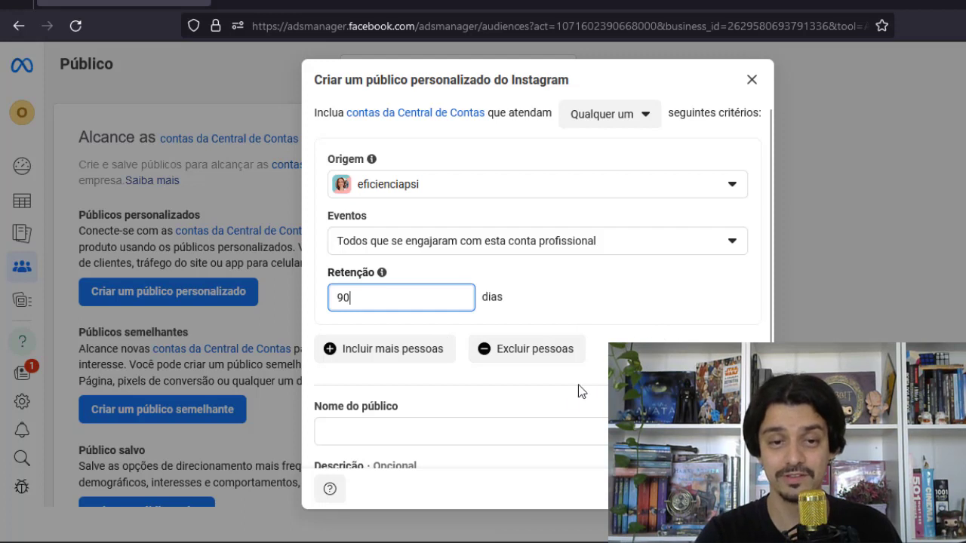
Name the engagement audience Engajaram90D and create it
click(533, 431)
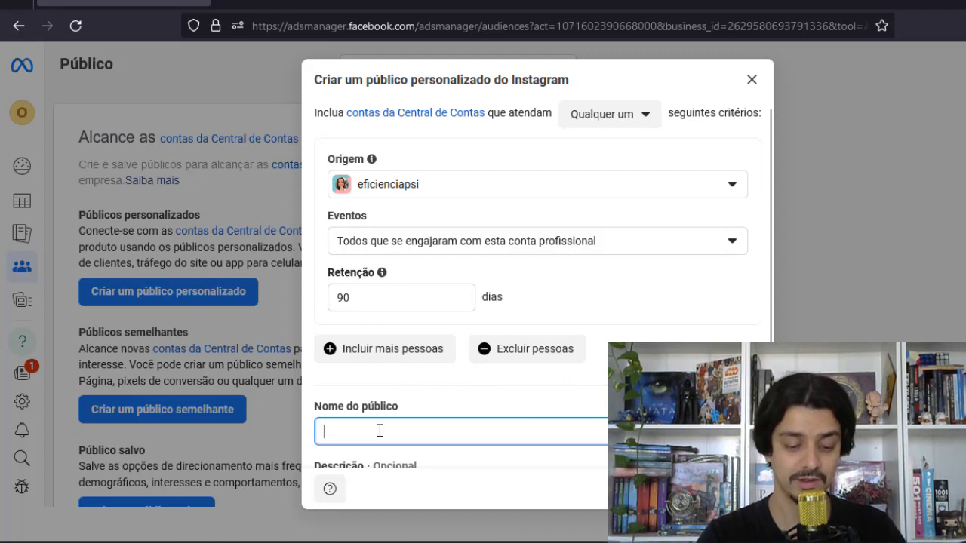
text(aram)
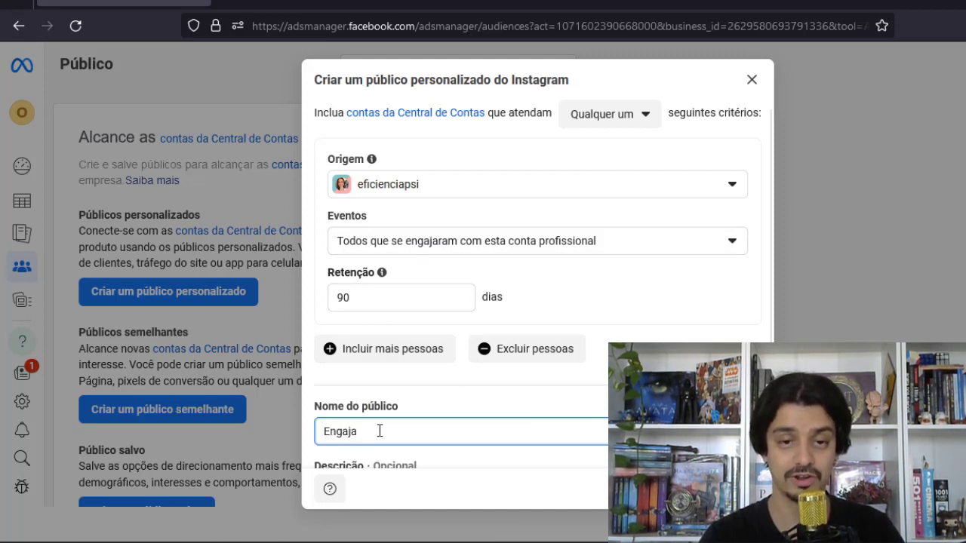
text(90)
text(0)
key(Return)
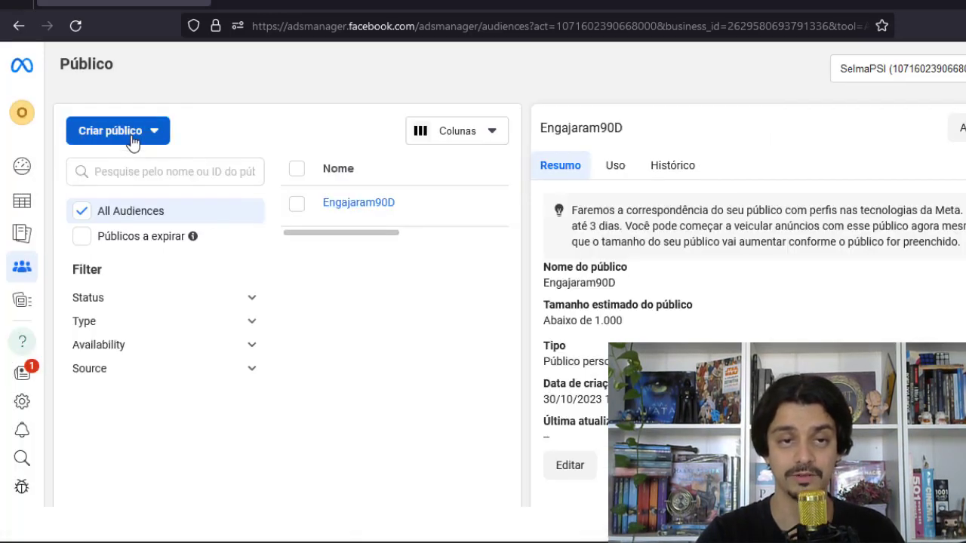
Start another Instagram custom audience with the event "Qualquer pessoa que visitou o perfil esta conta profissional" and 90 days' retention
click(133, 142)
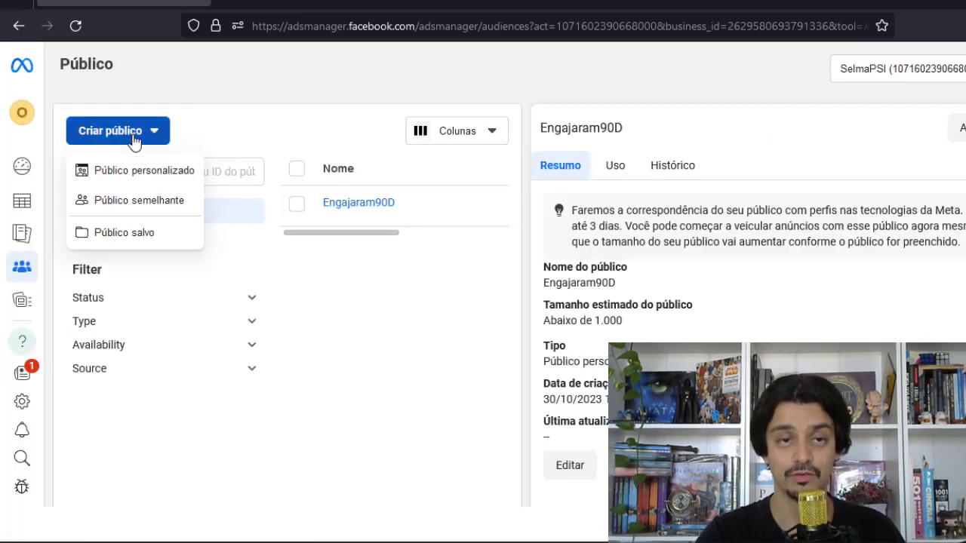
click(142, 172)
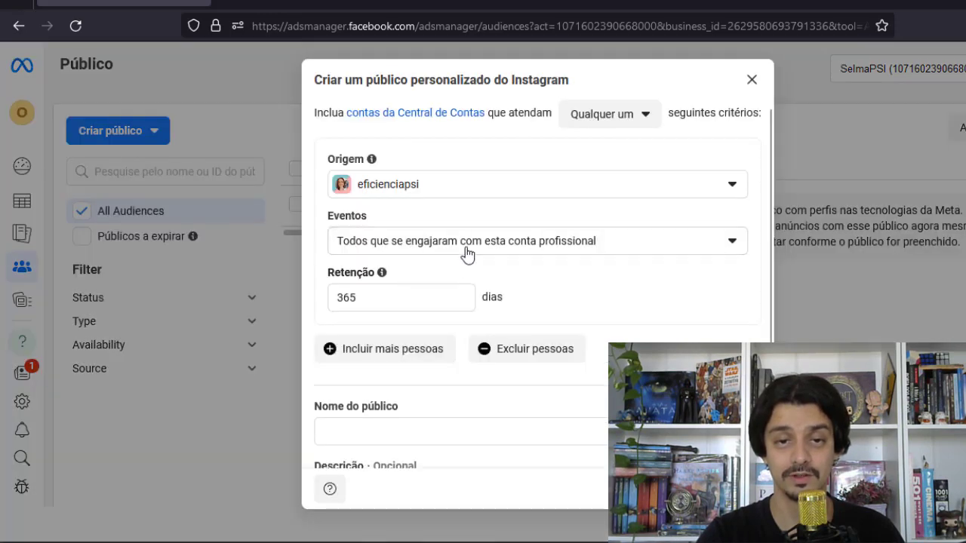
click(463, 246)
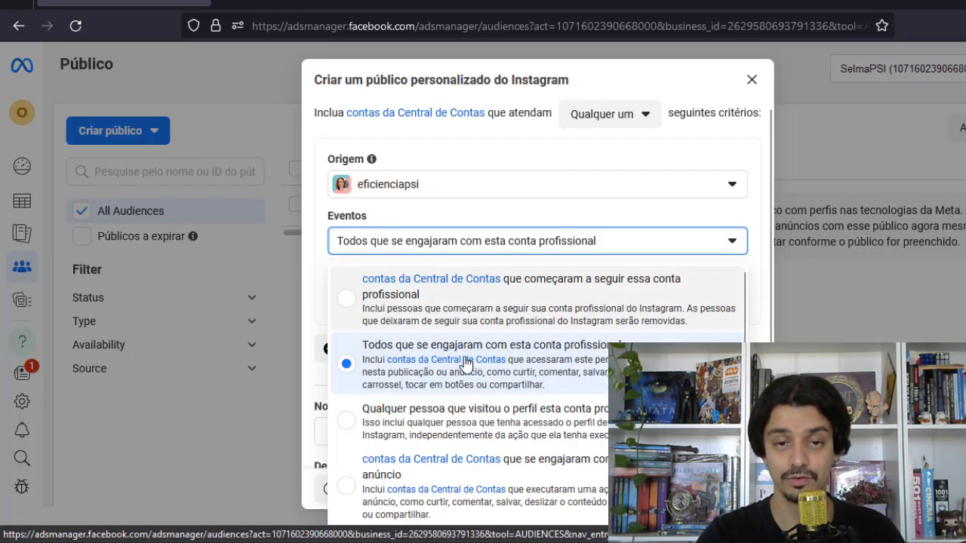
click(476, 424)
click(341, 300)
double_click(341, 301)
text(90)
Name the profile-visitors audience Visitaram90D and create it
click(400, 436)
text(Visitaram90)
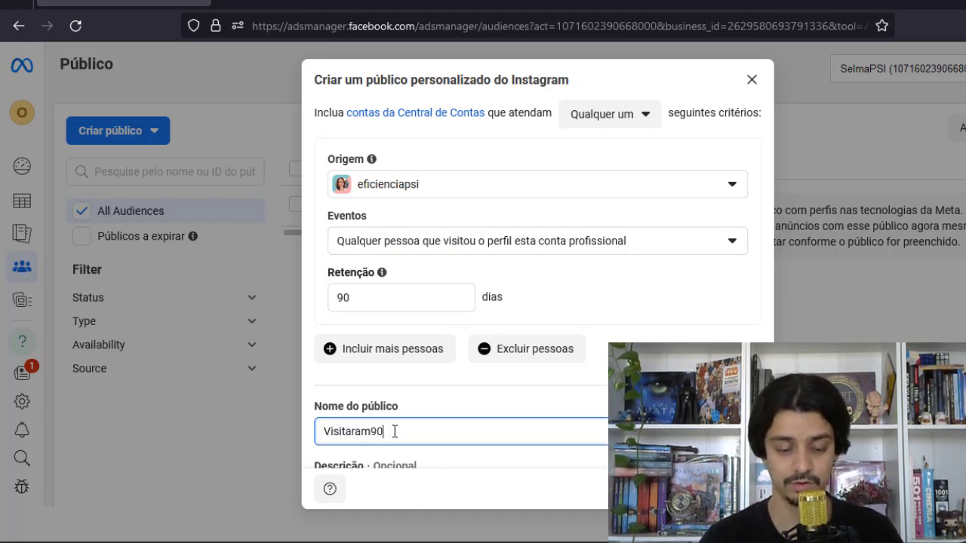
text(D)
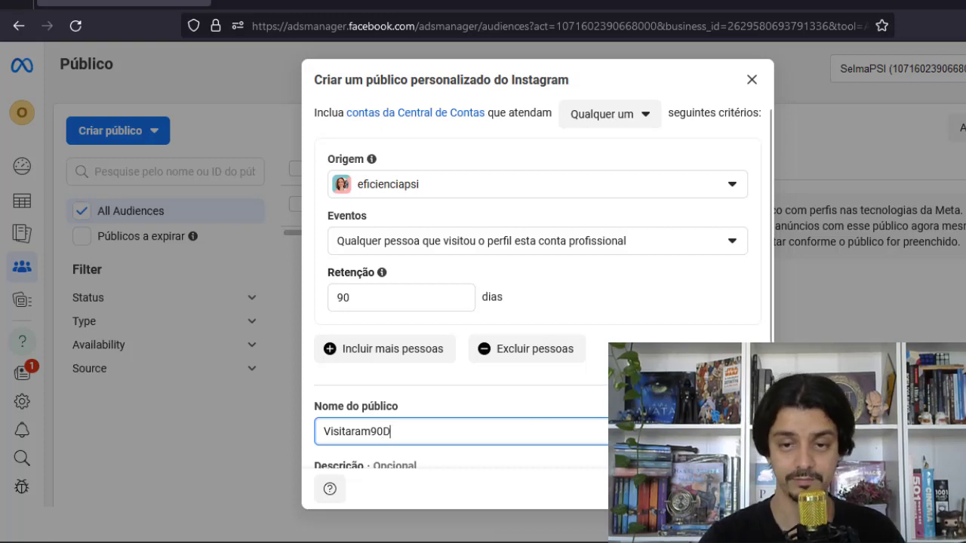
key(Return)
Start a third Instagram custom audience with the event "Pessoas que enviaram uma mensagem para esta conta profissional" and 90 days' retention
click(117, 130)
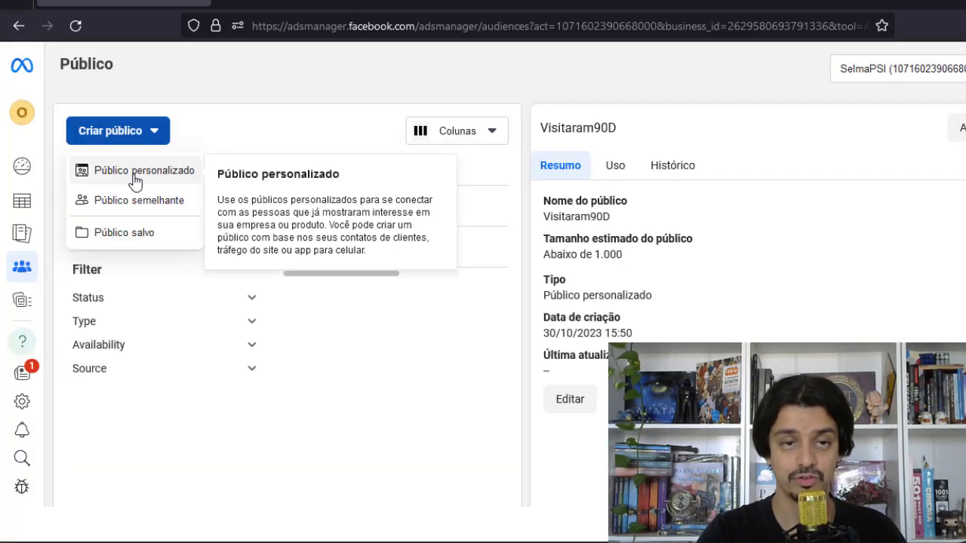
click(135, 172)
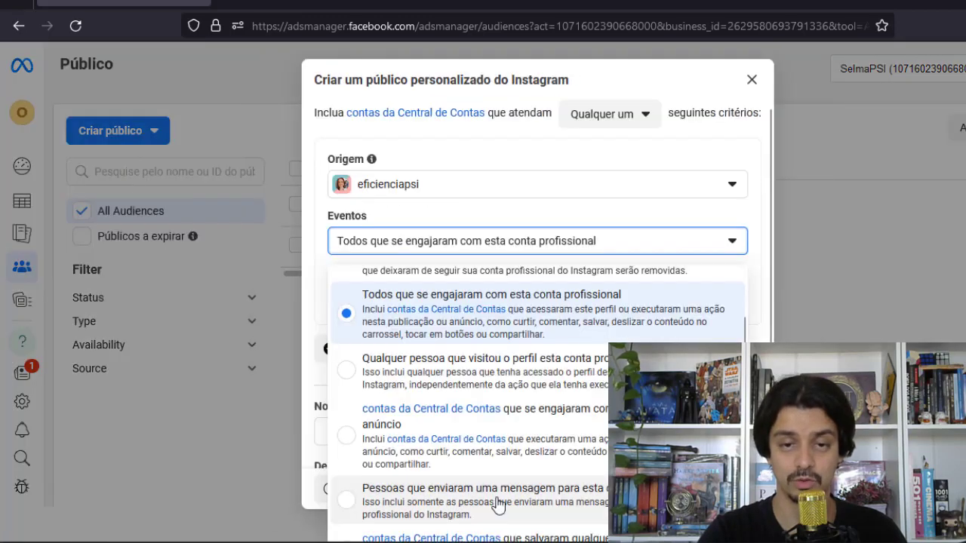
click(491, 483)
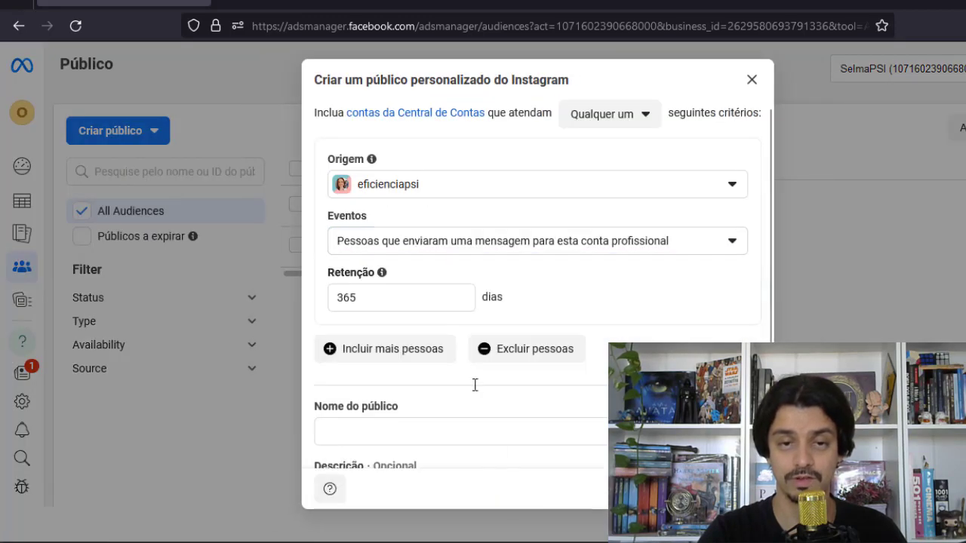
double_click(410, 303)
text(90)
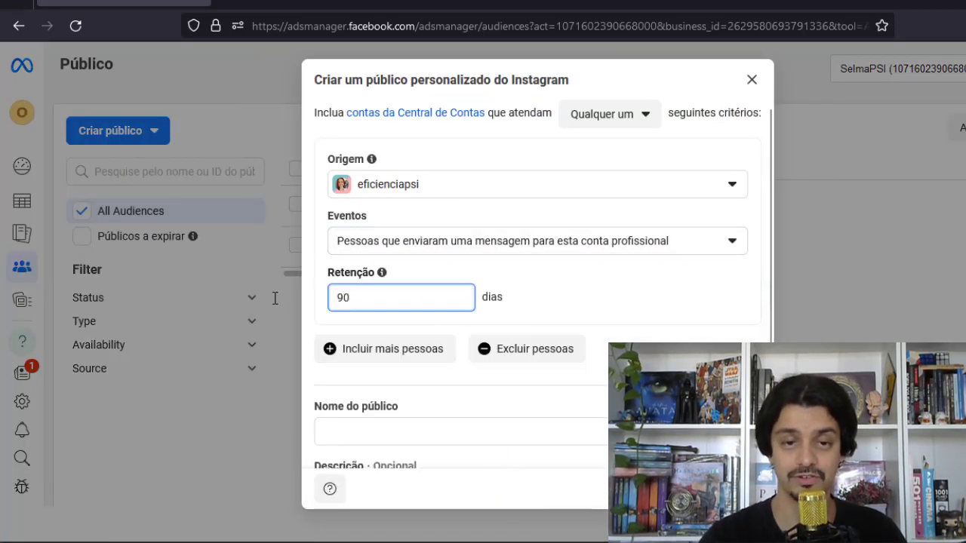
Name the message-senders audience Mensagem90D and create it
click(445, 430)
text(Mensagem90)
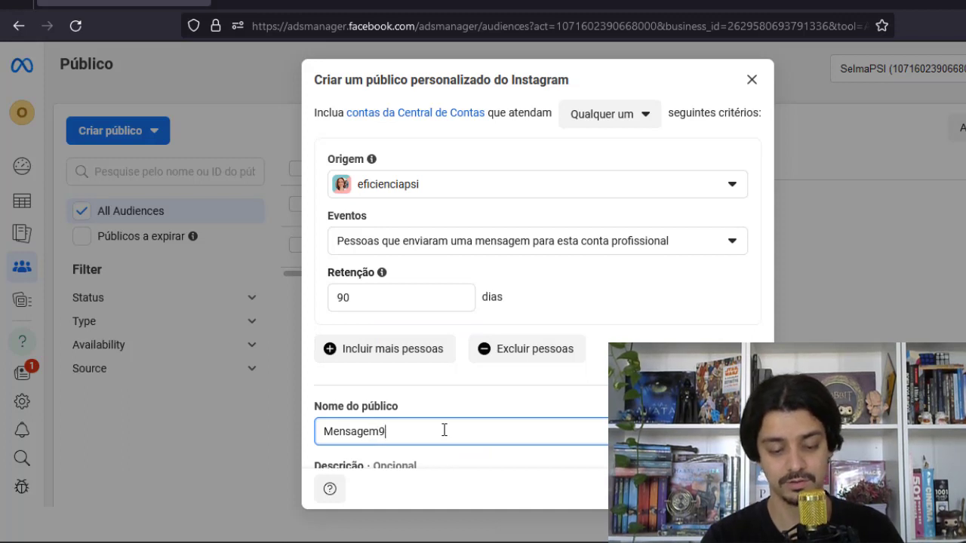
text(D)
click(724, 488)
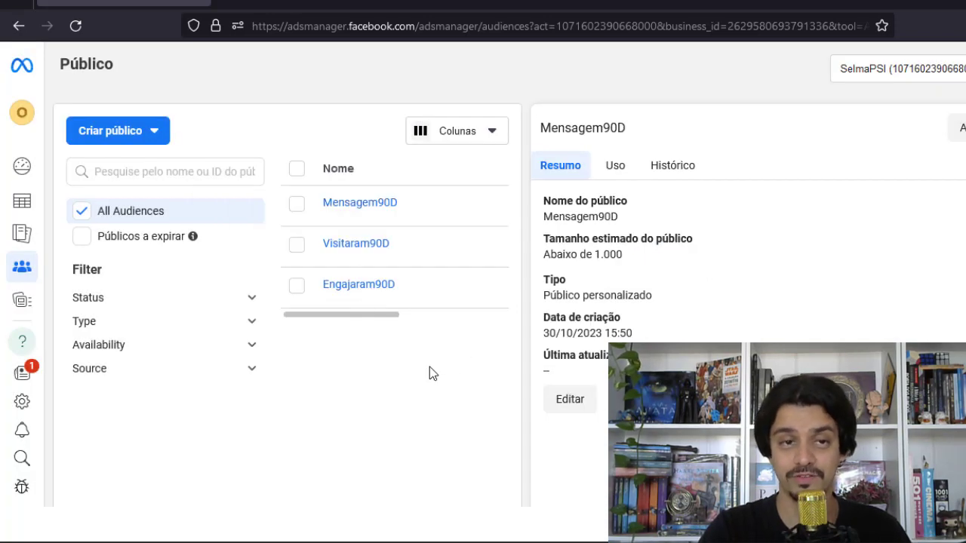
click(297, 289)
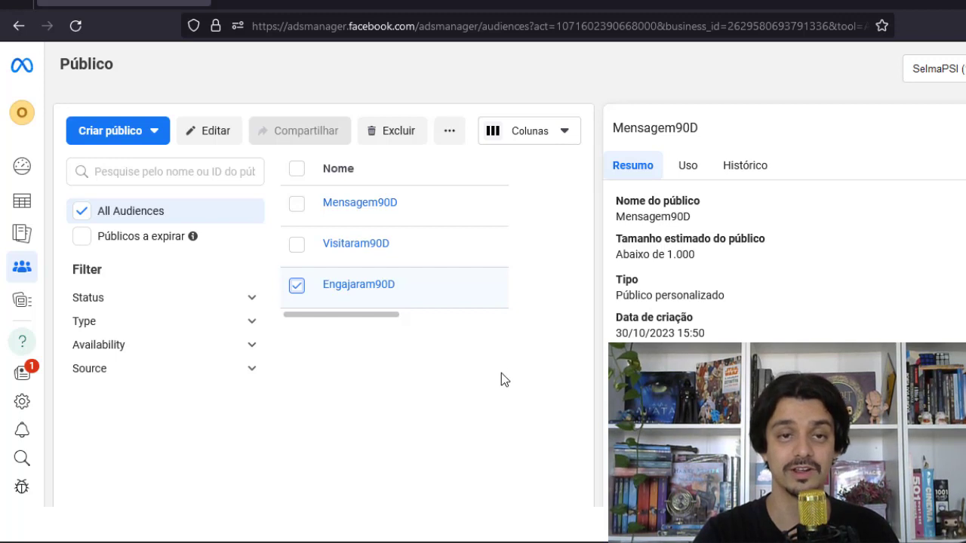
click(301, 290)
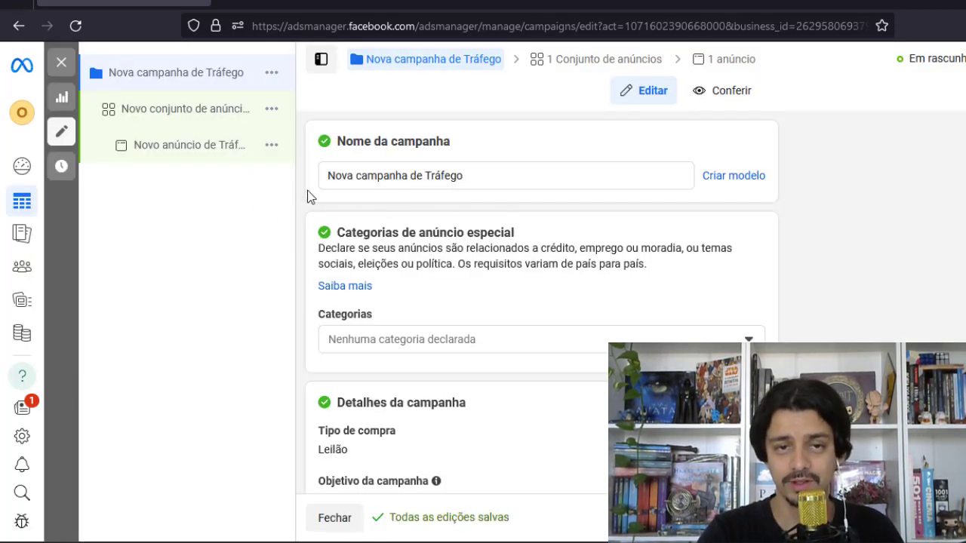
Proceed from the traffic campaign's settings to the audience controls of its ad set
scroll(466, 198, down, 4)
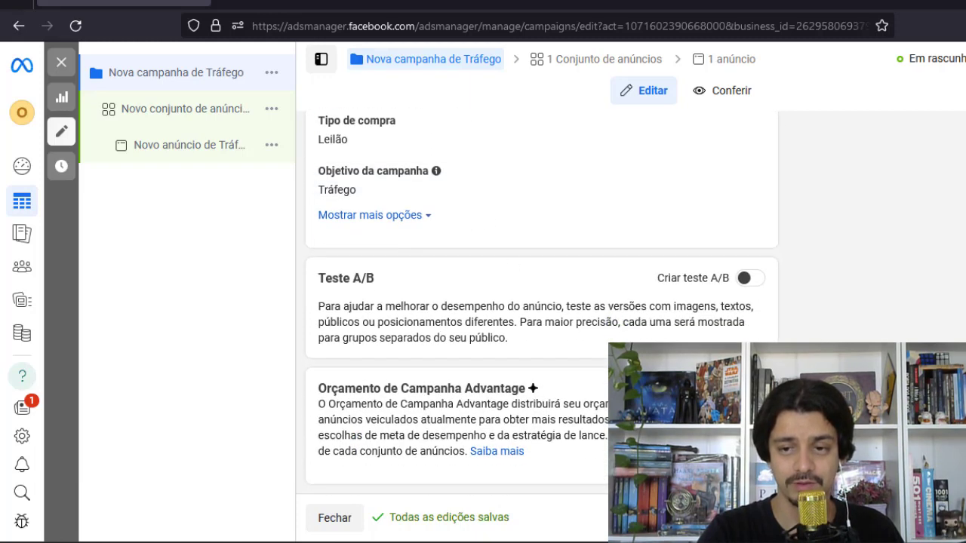
scroll(359, 243, down, 8)
scroll(298, 248, down, 3)
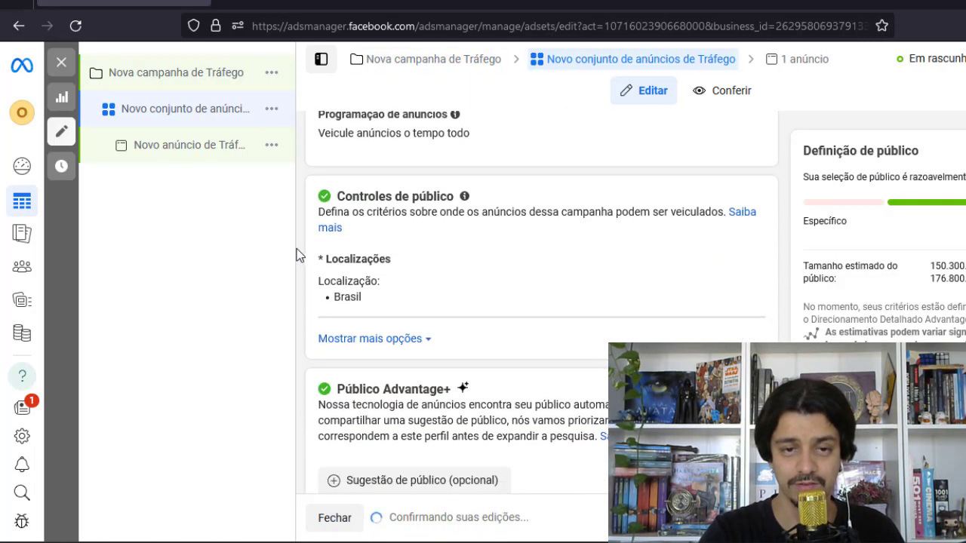
scroll(390, 257, up, 3)
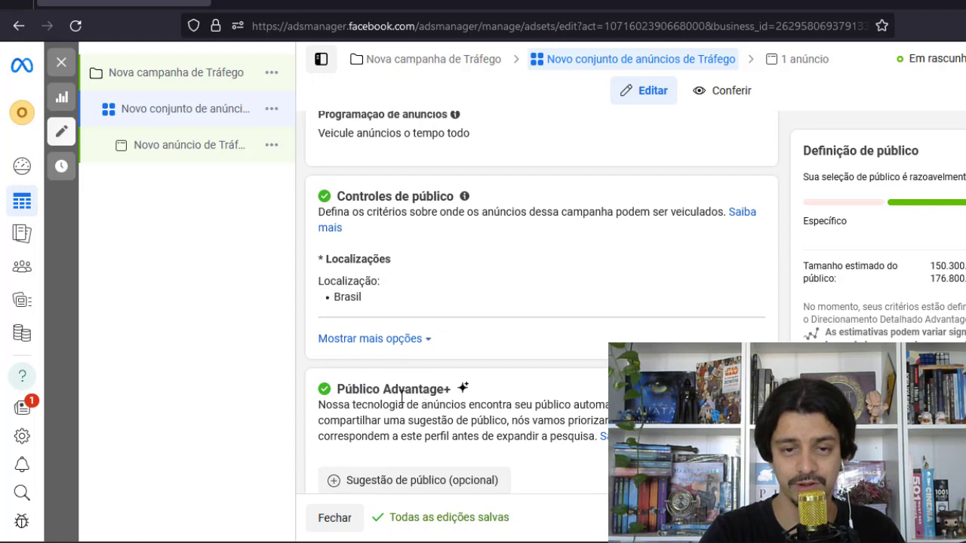
Switch the ad set from the Advantage+ audience to the original audience options and include the custom audience Engajaram90D
scroll(371, 400, down, 1)
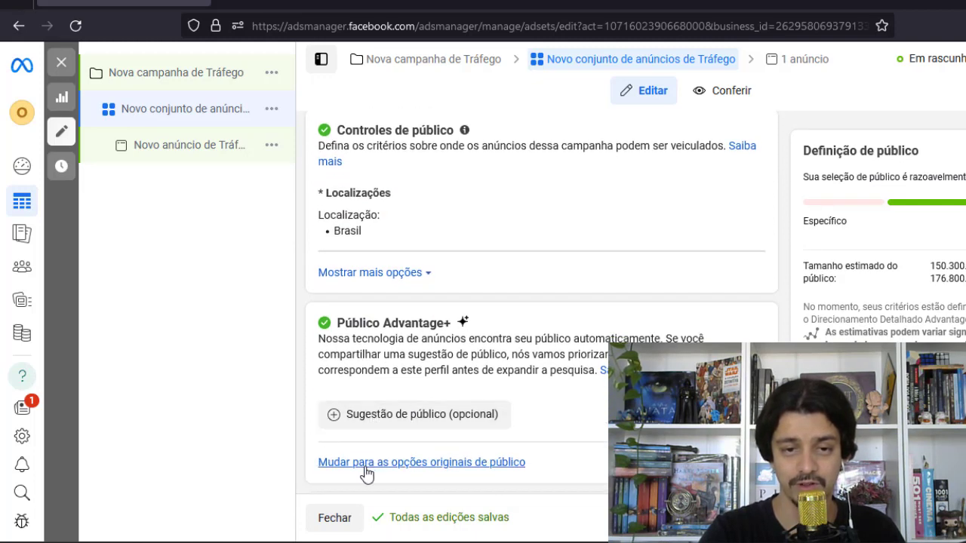
click(471, 463)
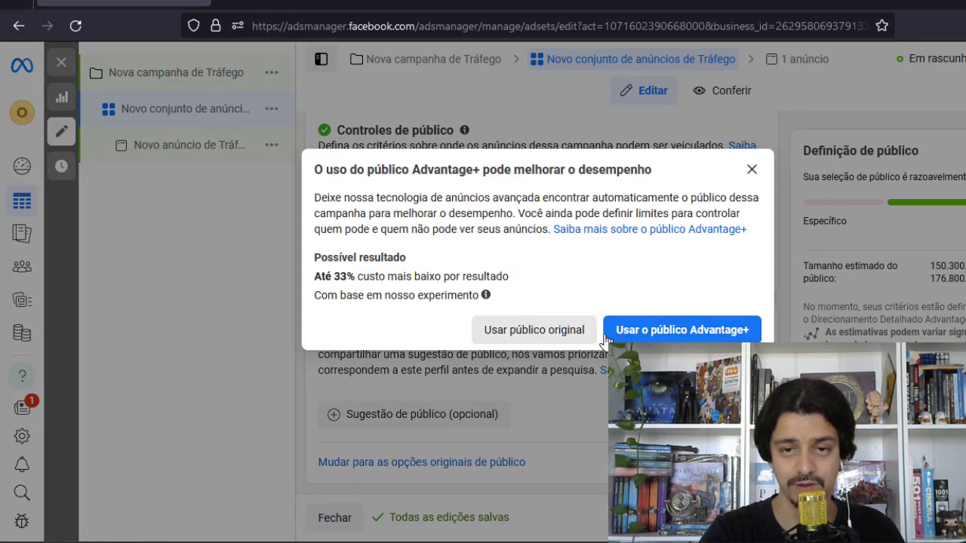
click(528, 337)
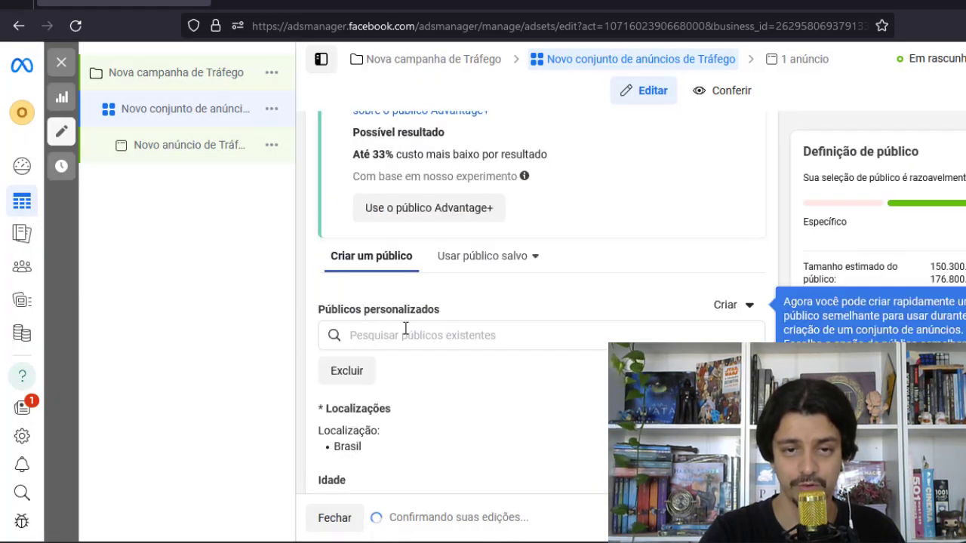
click(406, 330)
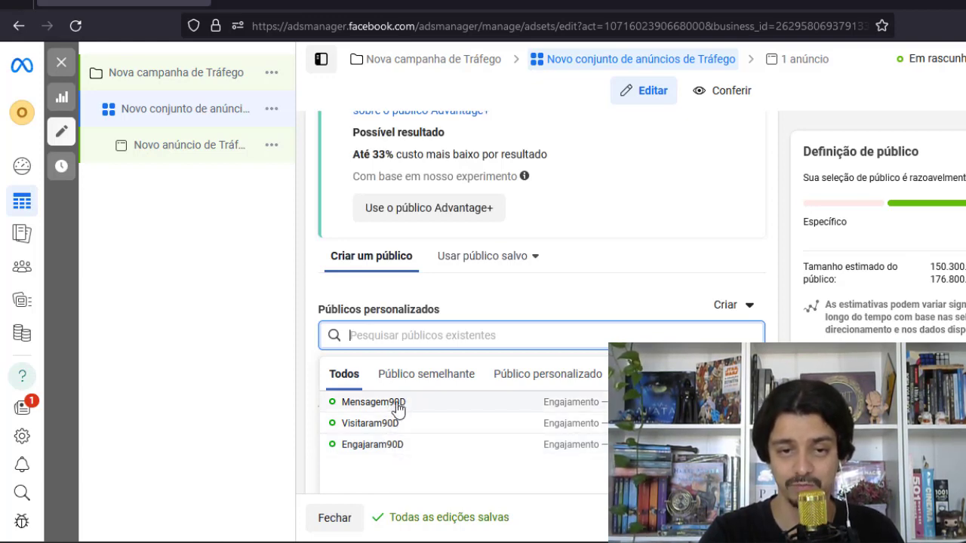
click(406, 445)
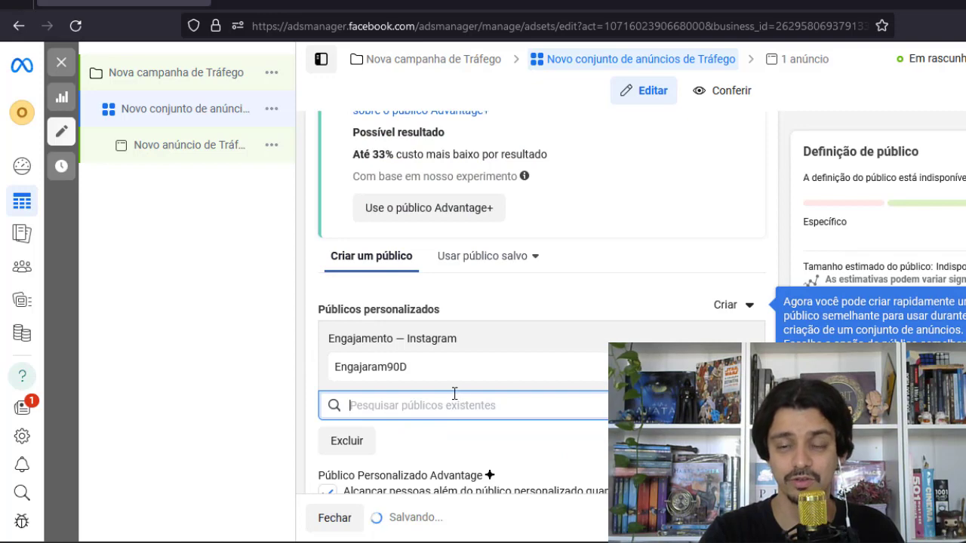